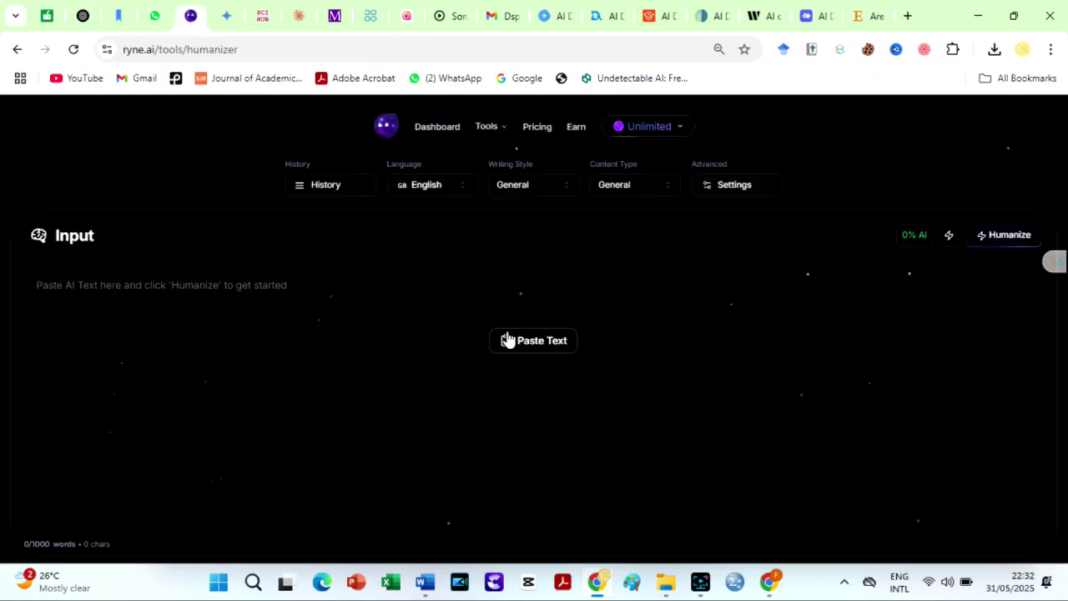
Leave ChatGPT and bring up Word's home page listing recent documents from the taskbar.
left_click(508, 340)
mouse_move(424, 583)
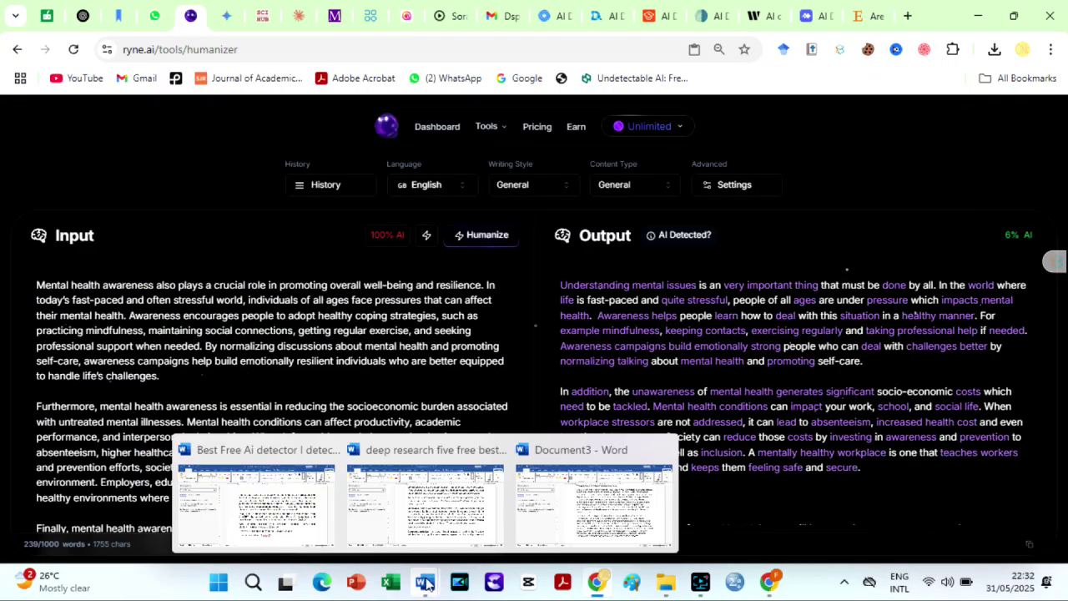
left_click(601, 501)
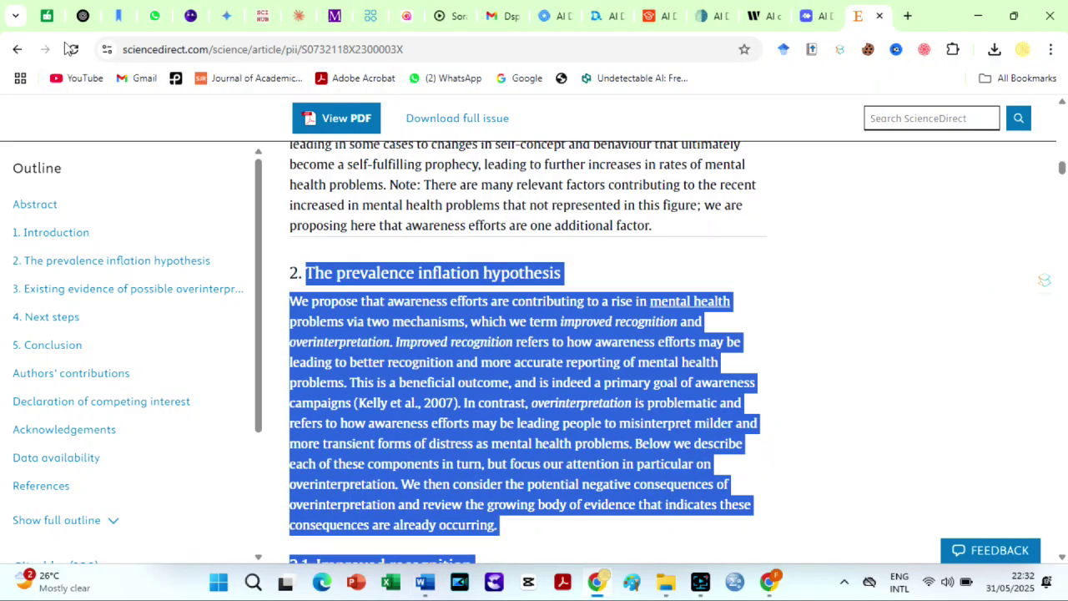
left_click(467, 534)
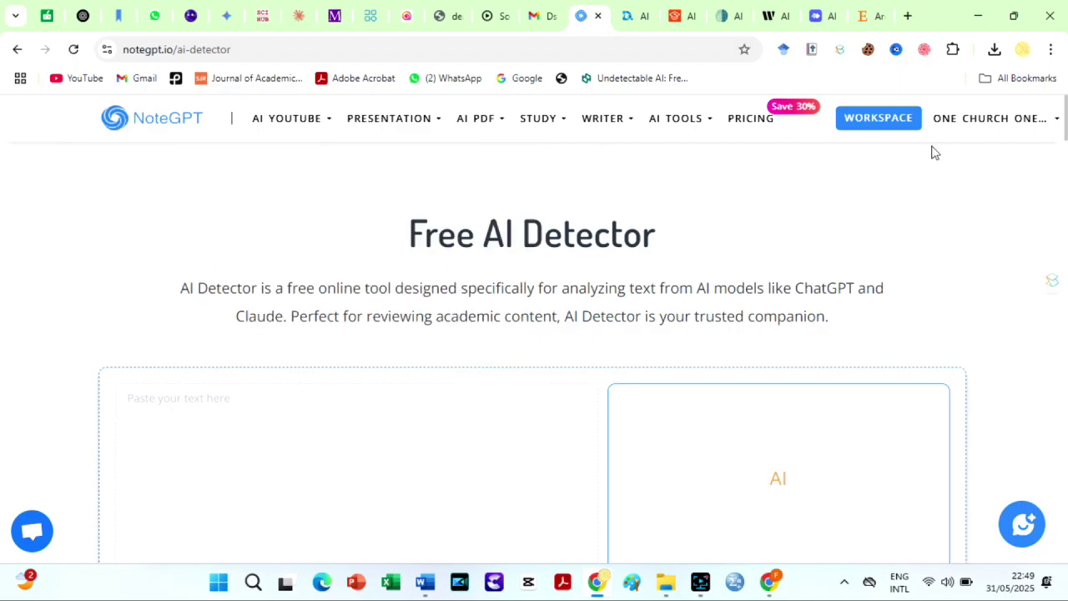
Scroll NoteGPT's detector page down to the empty text box and result panel.
left_click_drag(1066, 119, 1065, 127)
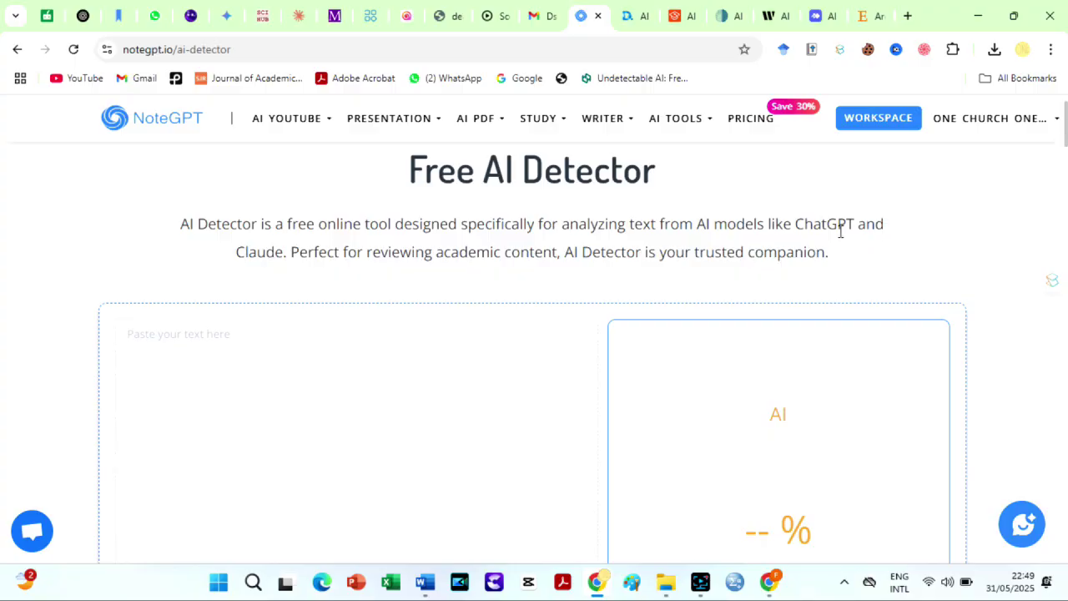
mouse_move(425, 581)
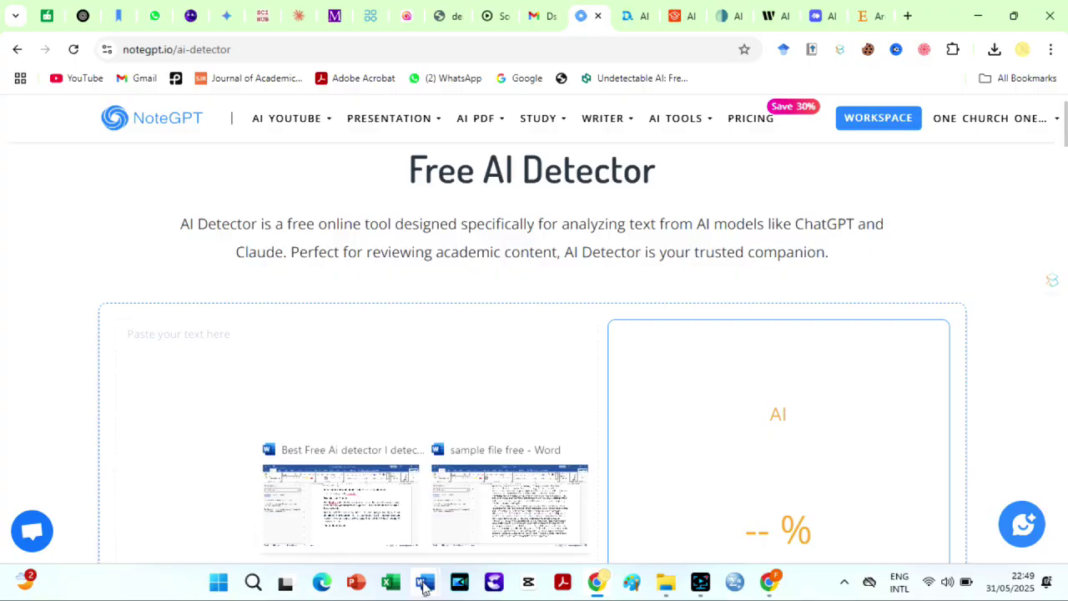
Copy the whole essay from 'sample file free', dismissing the ESET popup first.
left_click(455, 552)
scroll(1058, 376, "up", 15)
scroll(1058, 375, "up", 10)
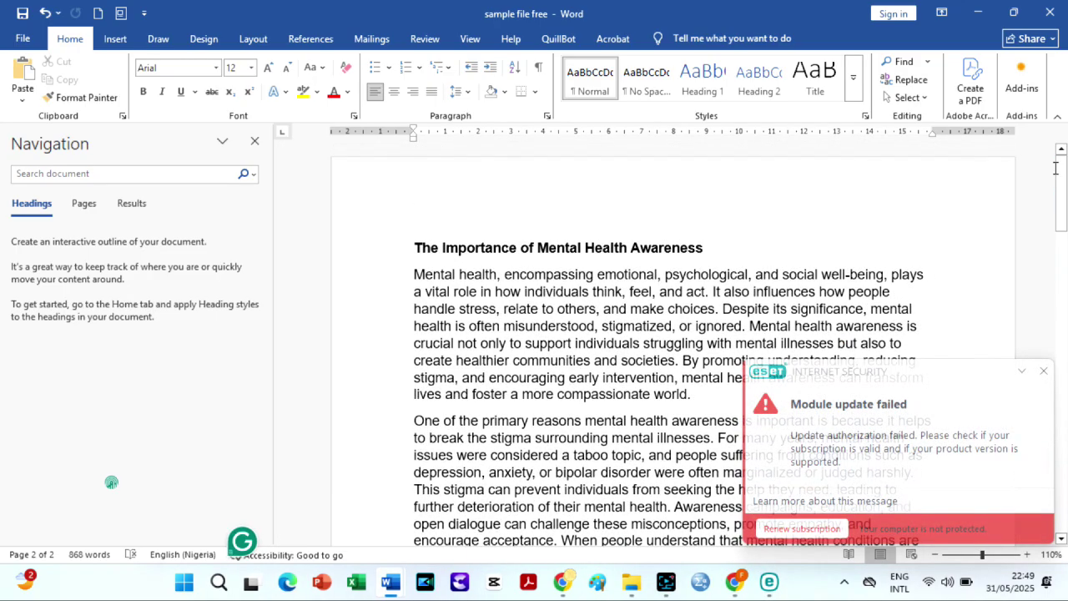
left_click(1044, 372)
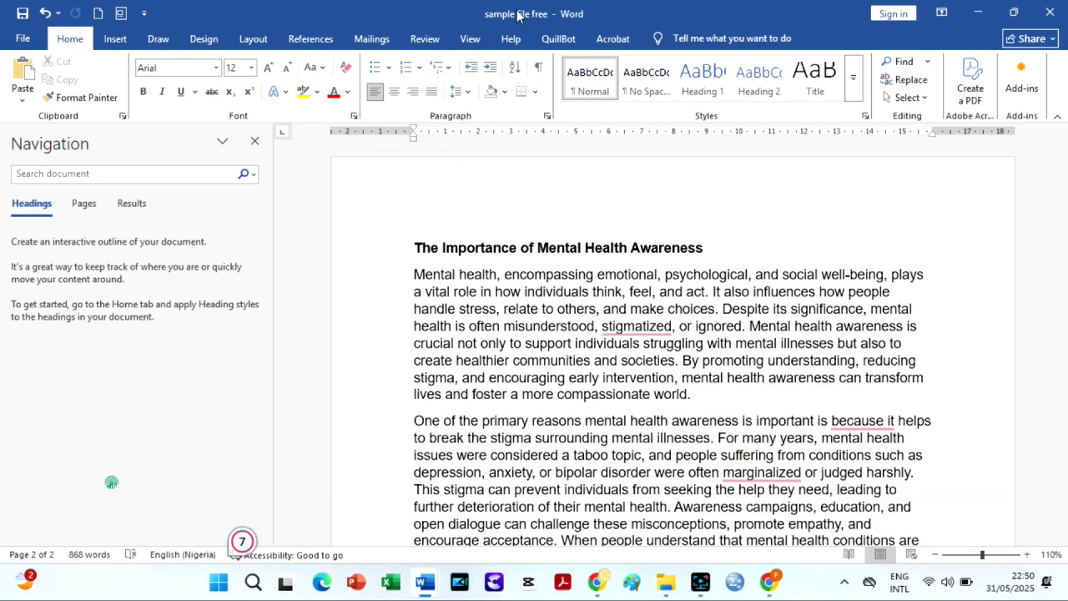
key("ctrl+a")
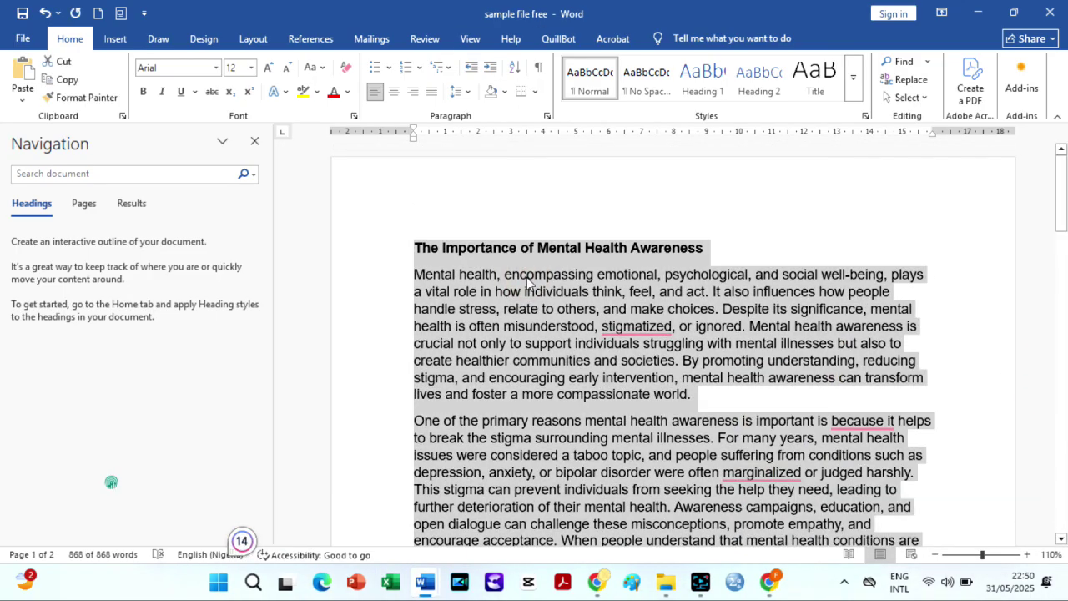
right_click(553, 441)
left_click(584, 227)
Paste the essay into NoteGPT, run AI Detector and review its 47.85% AI score.
left_click(597, 480)
left_click(350, 370)
key("ctrl+v")
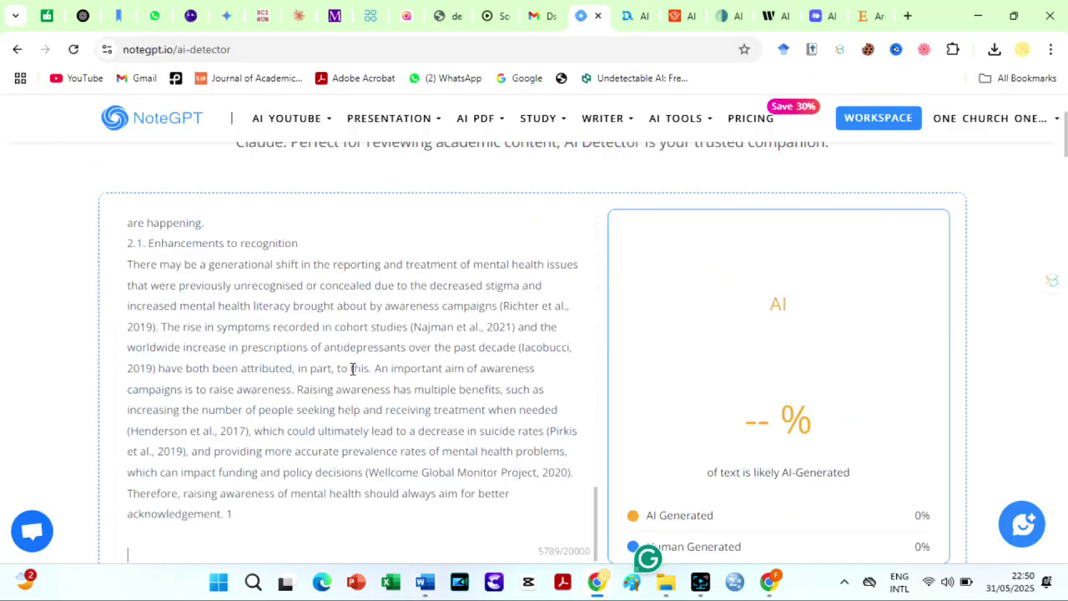
scroll(1059, 134, "down", 3)
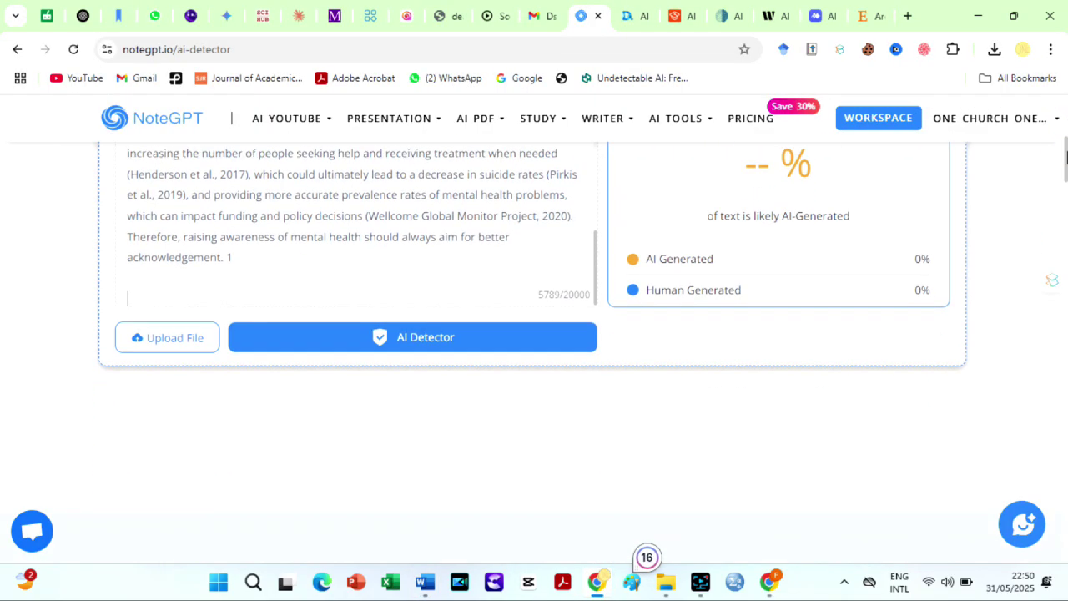
left_click(415, 341)
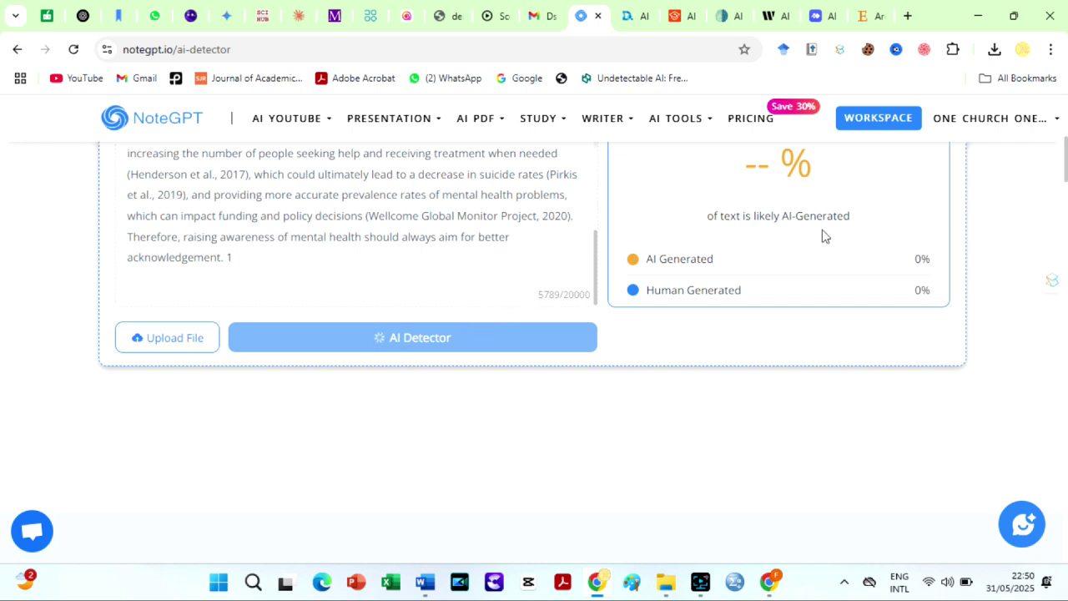
left_click_drag(1064, 162, 1066, 134)
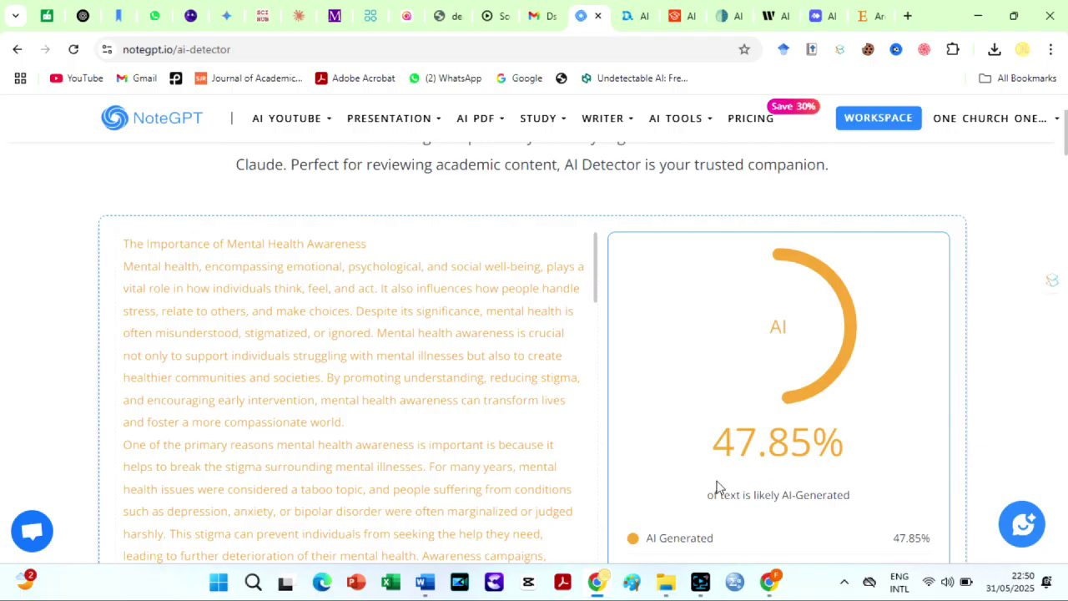
left_click_drag(1063, 138, 1065, 165)
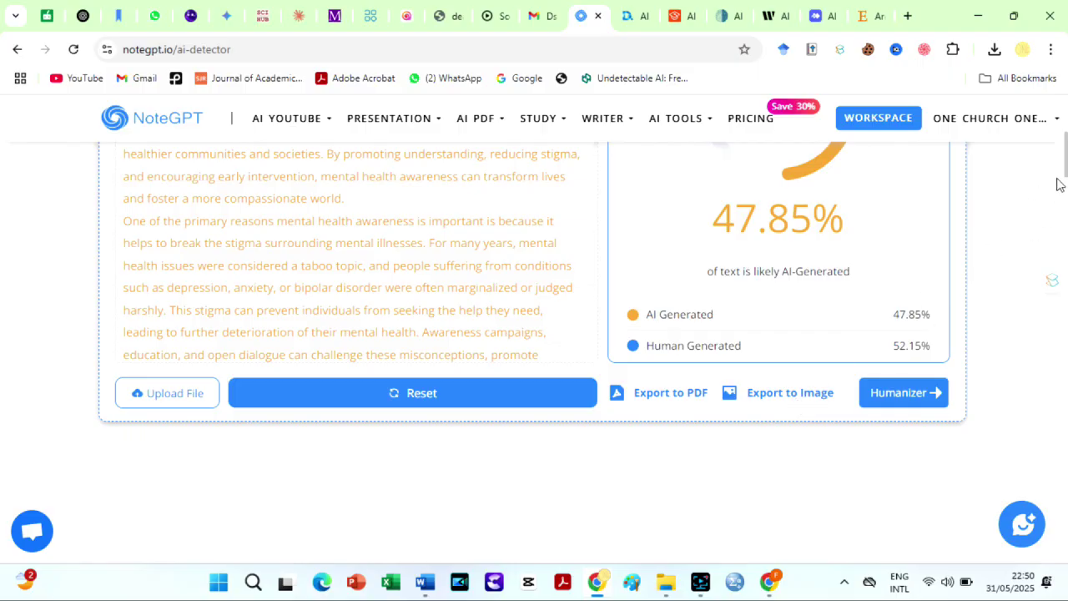
left_click_drag(1066, 171, 1066, 153)
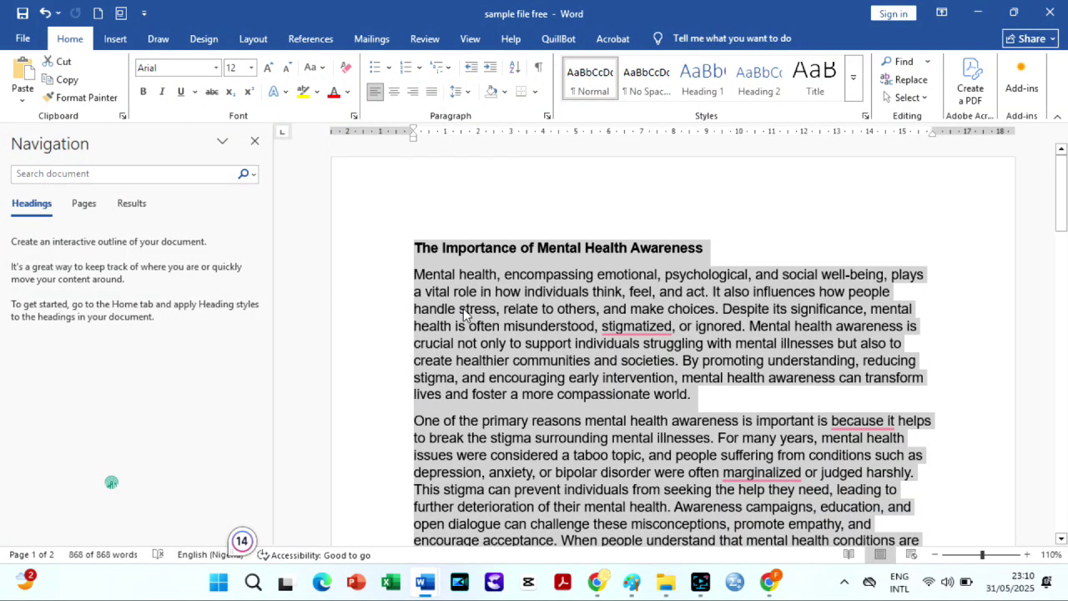
Copy the selected essay from Word again and return to Decopy AI's empty detector.
right_click(466, 314)
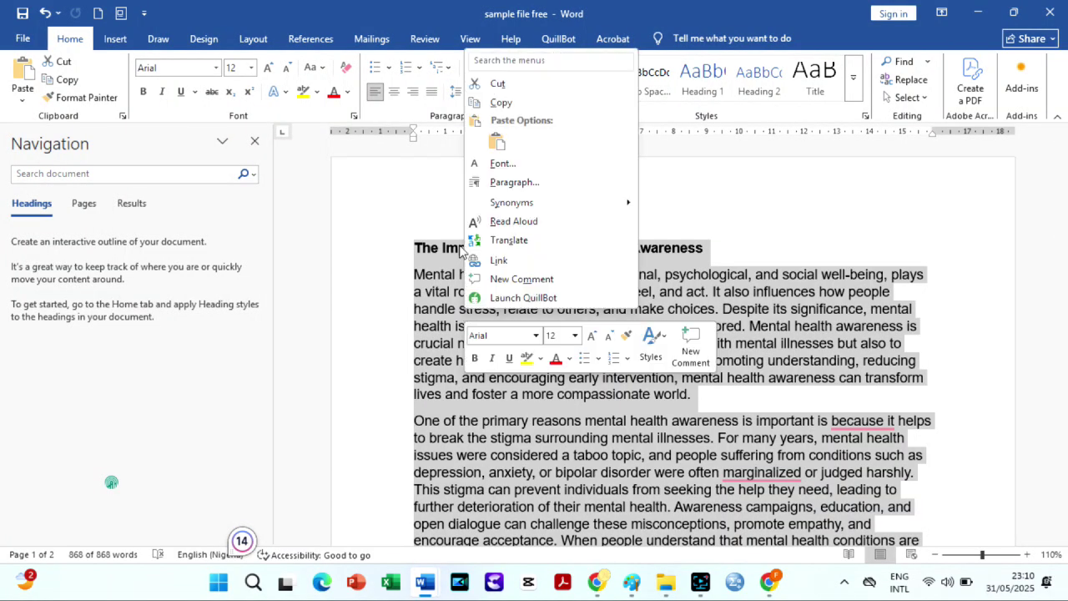
left_click(501, 103)
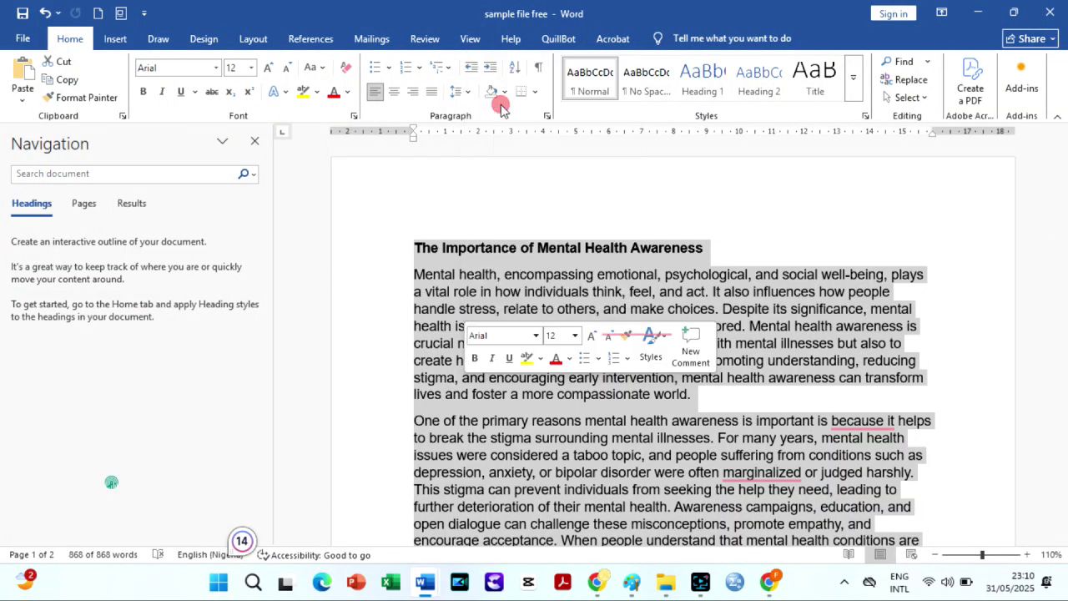
left_click(598, 586)
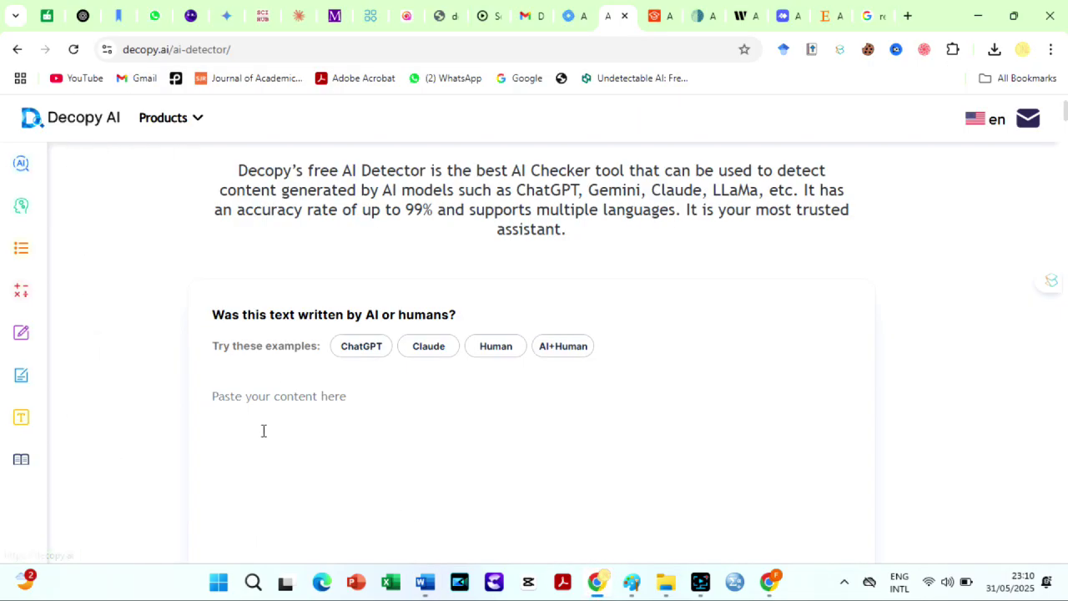
Paste the essay into Decopy AI and review its 49% AI-probability breakdown.
key("ctrl+v")
left_click_drag(1064, 116, 1064, 133)
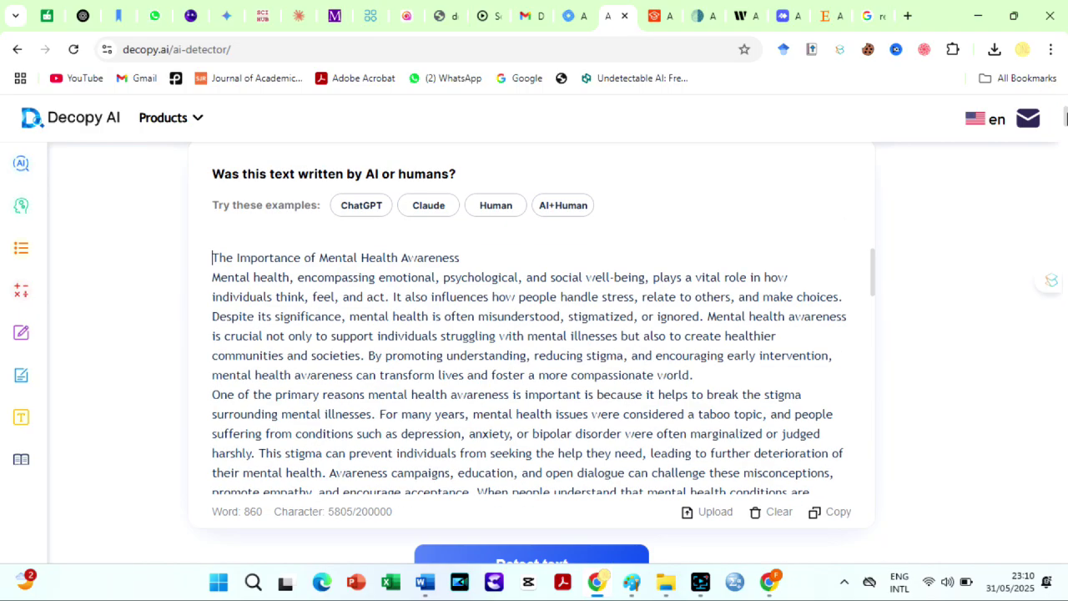
left_click(526, 438)
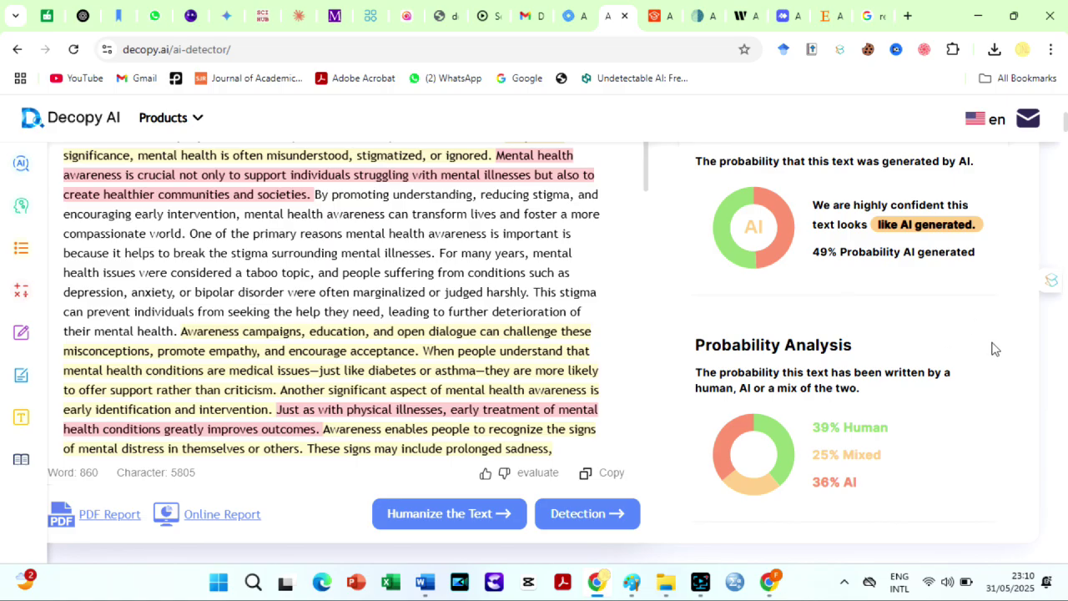
mouse_move(1066, 124)
left_mouse_down()
mouse_move(1066, 111)
mouse_move(1065, 125)
left_mouse_up()
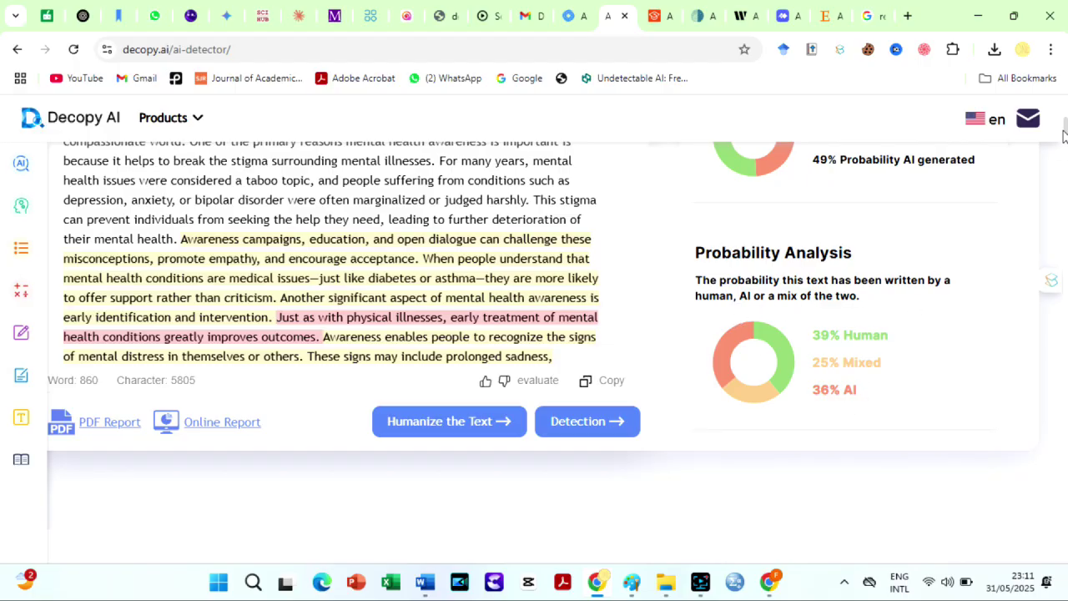
left_click_drag(1064, 136, 1065, 125)
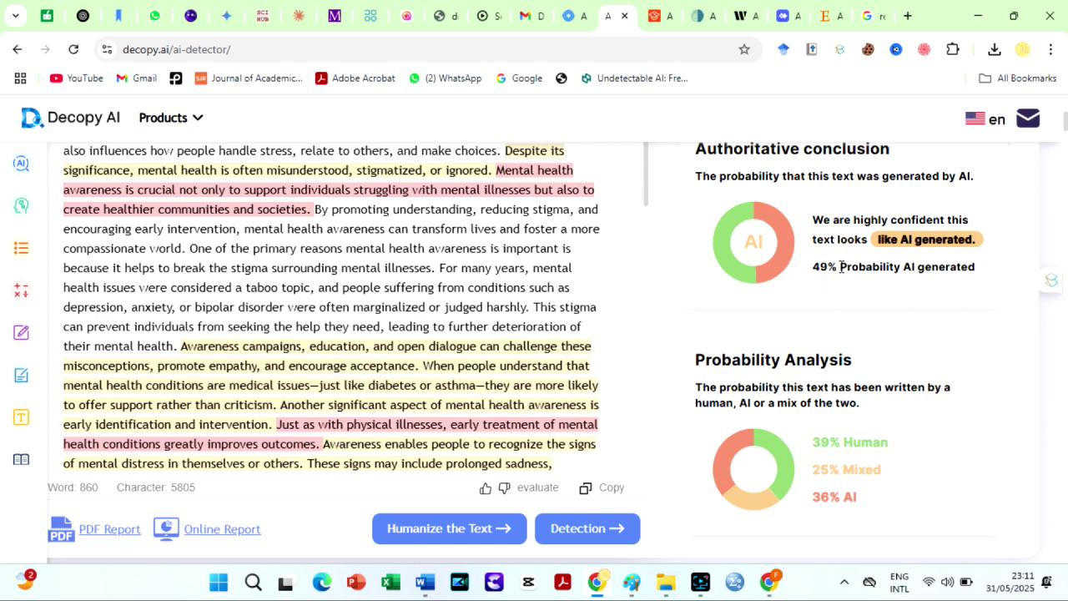
left_click(647, 196)
mouse_move(645, 192)
left_mouse_down()
mouse_move(659, 468)
mouse_move(643, 461)
left_mouse_up()
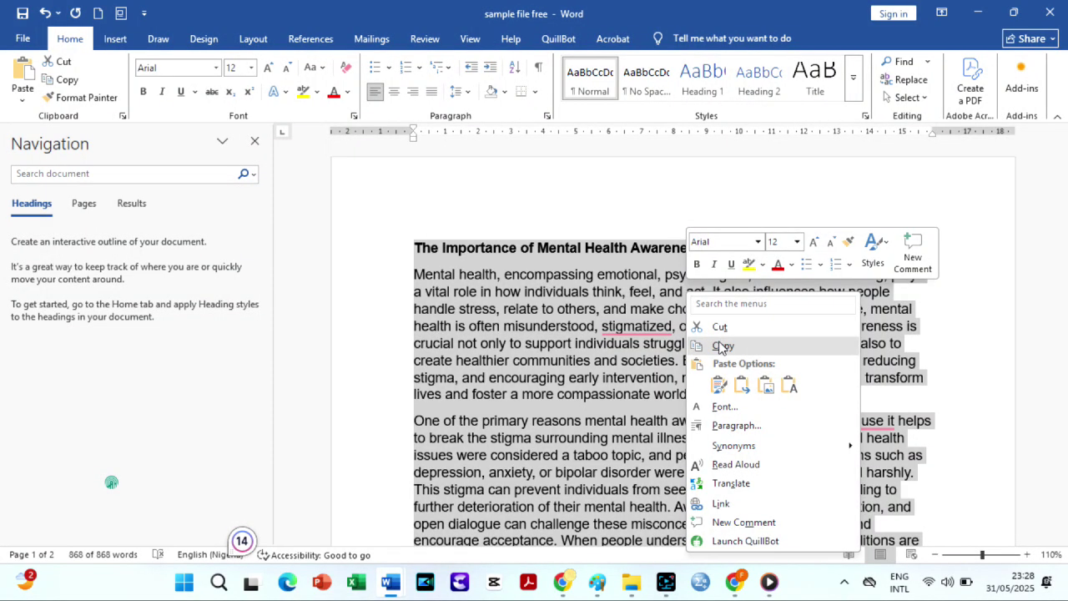
Copy the essay from Word, paste it into ZeroGPT and run Detect Text.
left_click(723, 348)
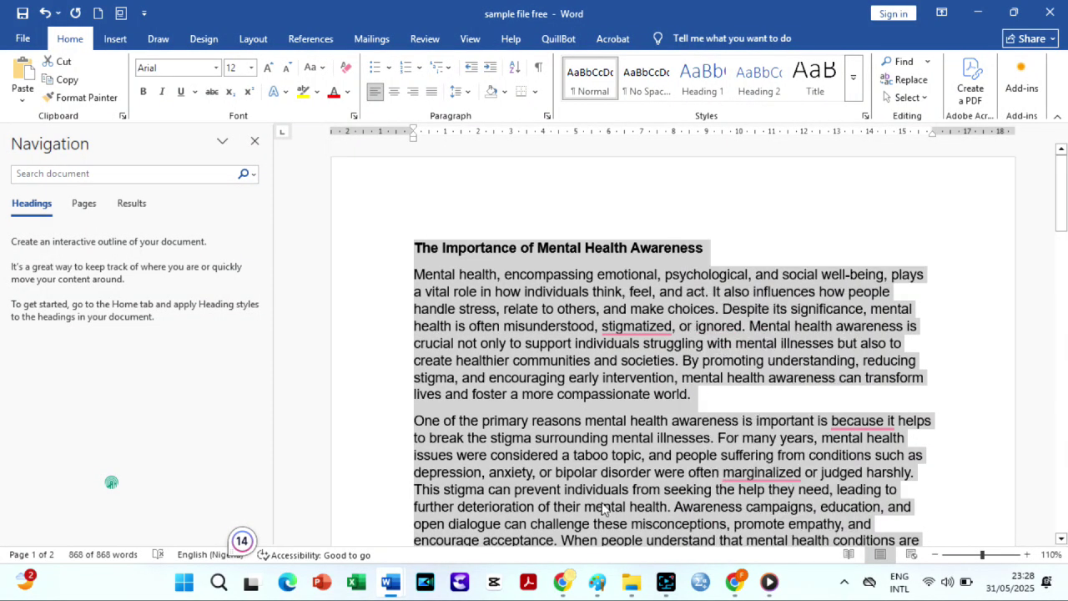
left_click(563, 582)
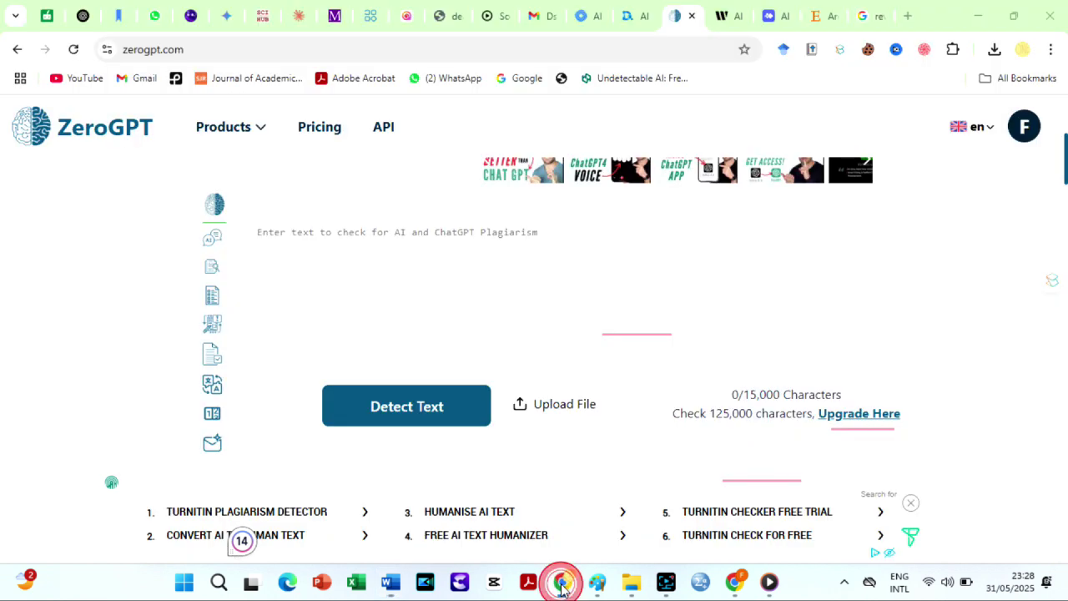
left_click(506, 247)
key("ctrl+v")
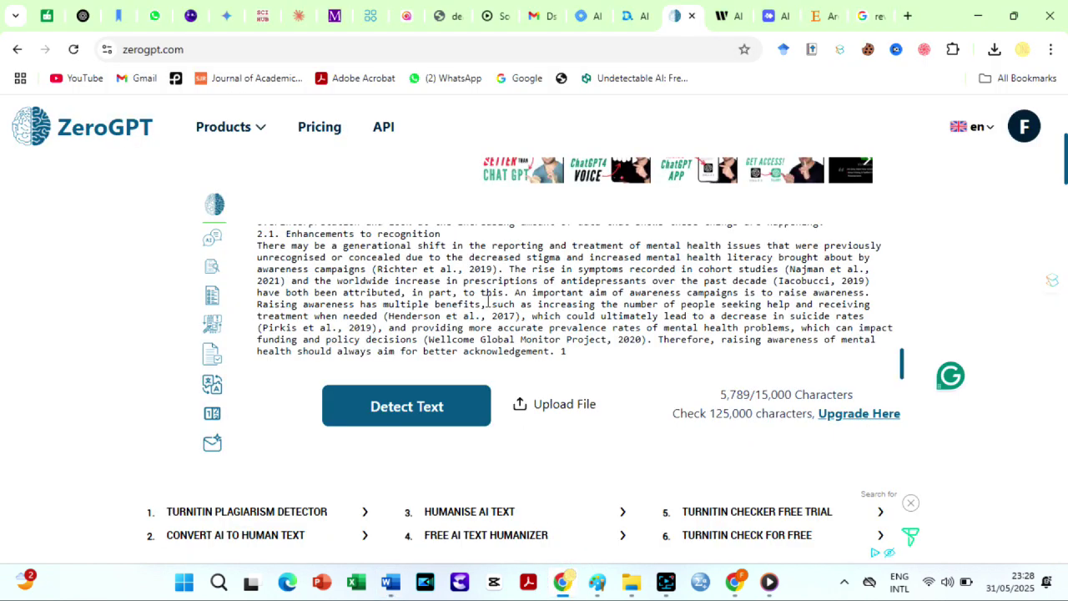
left_click(415, 405)
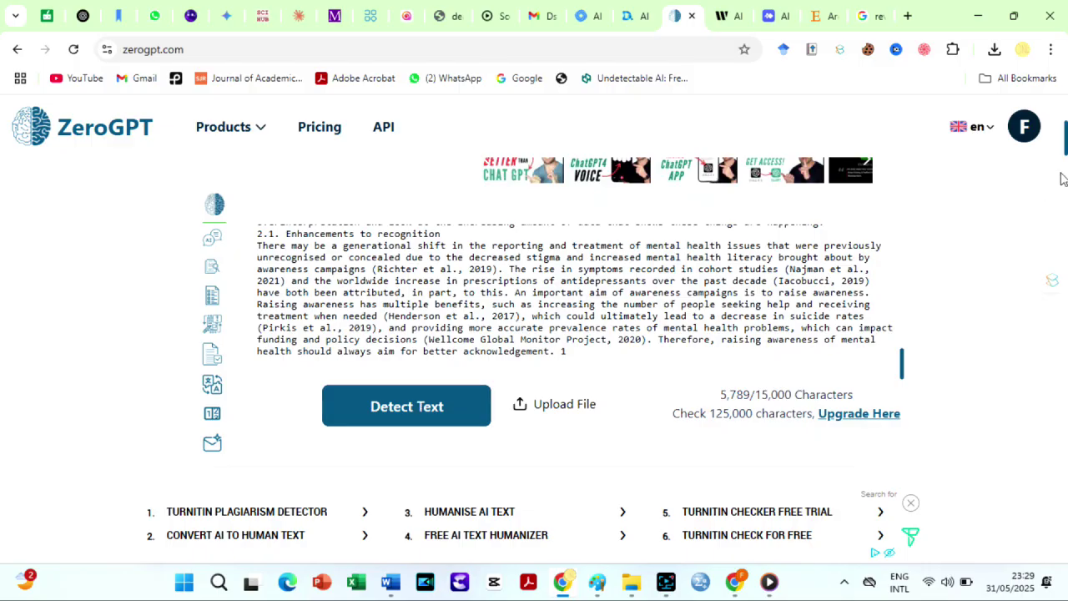
Scroll through ZeroGPT's highlighted results showing 47.85% AI GPT.
left_click_drag(1064, 143, 1065, 170)
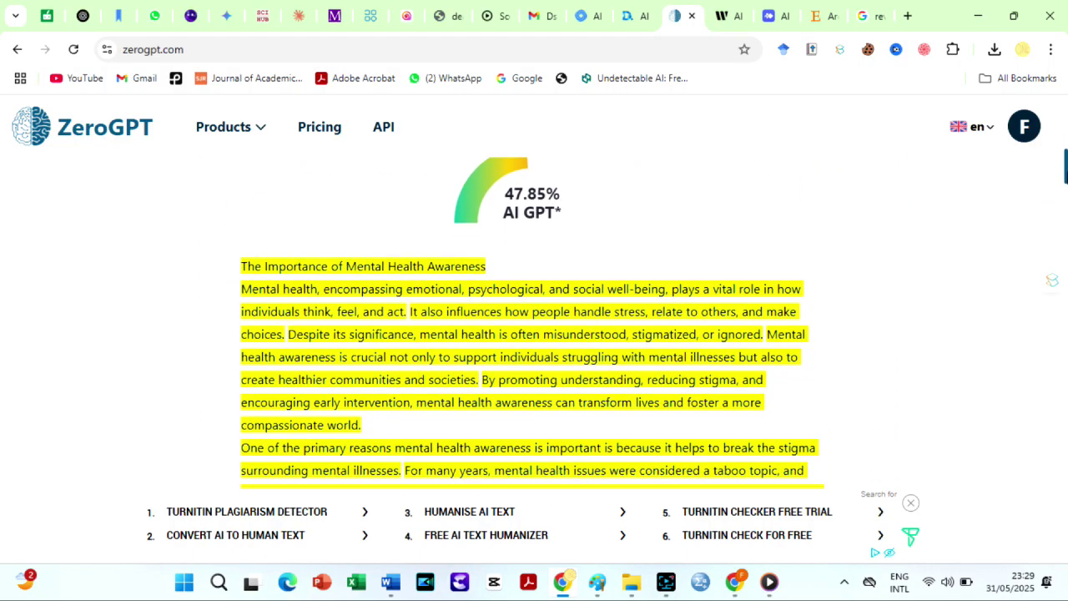
left_click_drag(1065, 170, 1066, 208)
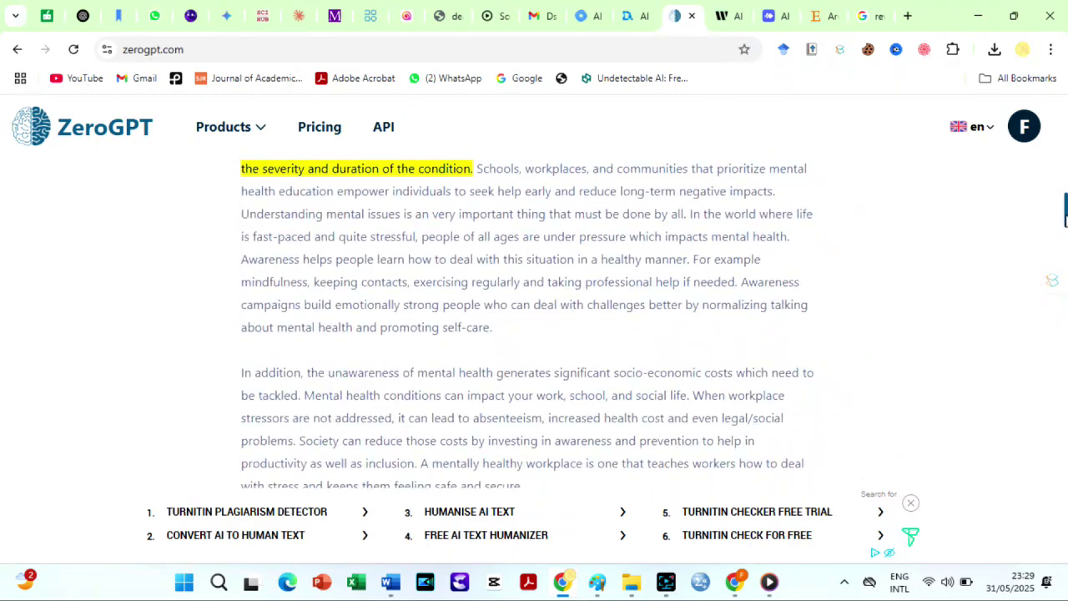
mouse_move(1066, 209)
left_mouse_down()
mouse_move(1066, 238)
mouse_move(1066, 167)
left_mouse_up()
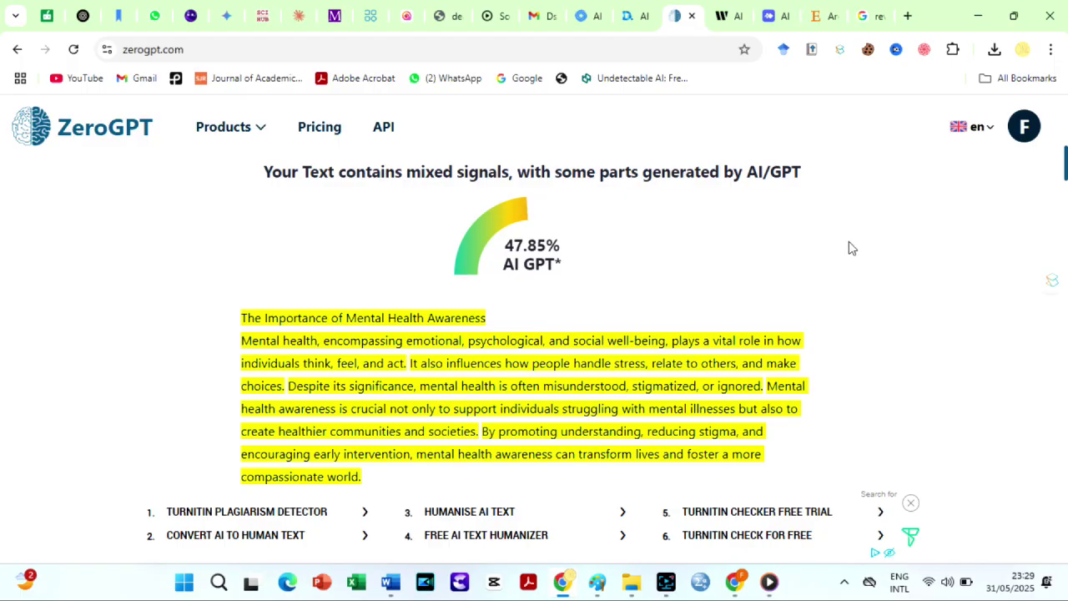
left_click_drag(1065, 163, 1064, 117)
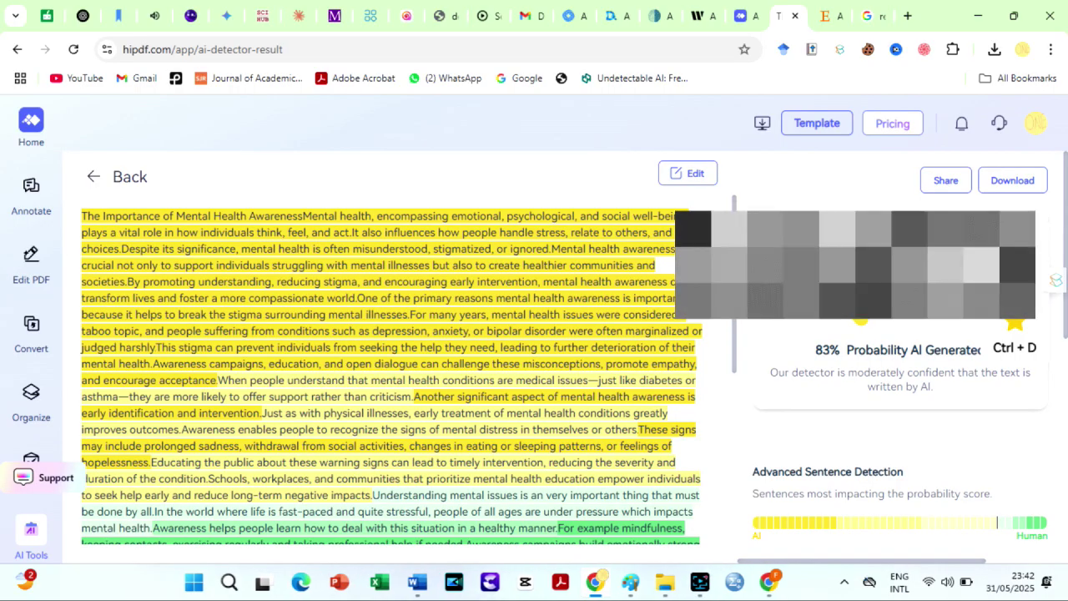
Highlight HiPDF's 83% AI result, then resubmit the essay's first 5000 characters.
mouse_move(985, 351)
left_mouse_down()
mouse_move(739, 371)
mouse_move(728, 499)
mouse_move(731, 418)
left_mouse_up()
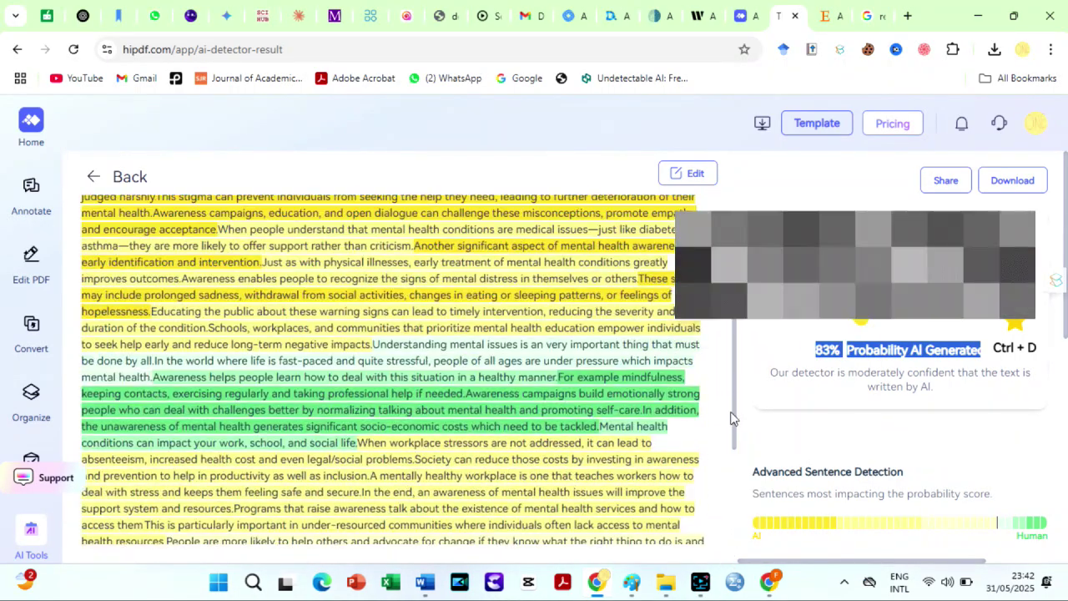
key("alt+Tab")
mouse_move(596, 582)
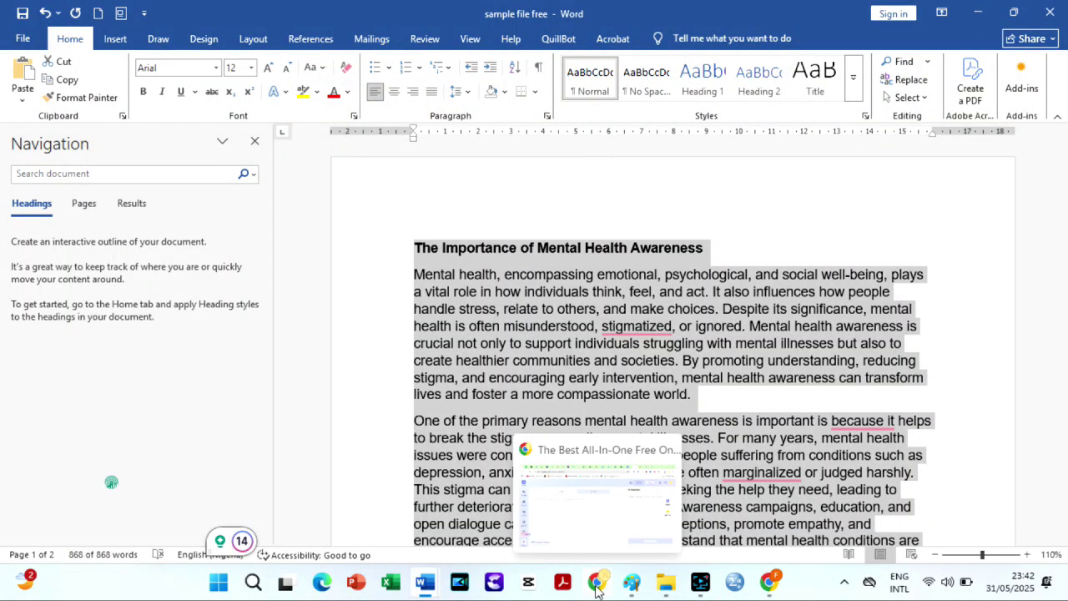
left_click(597, 501)
left_click(344, 243)
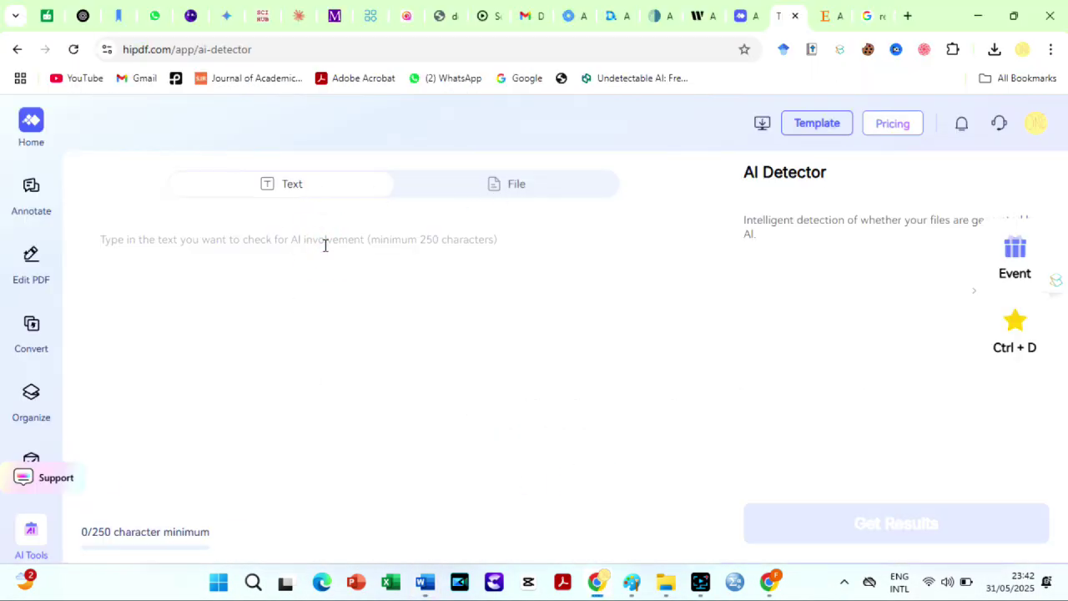
key("ctrl+v")
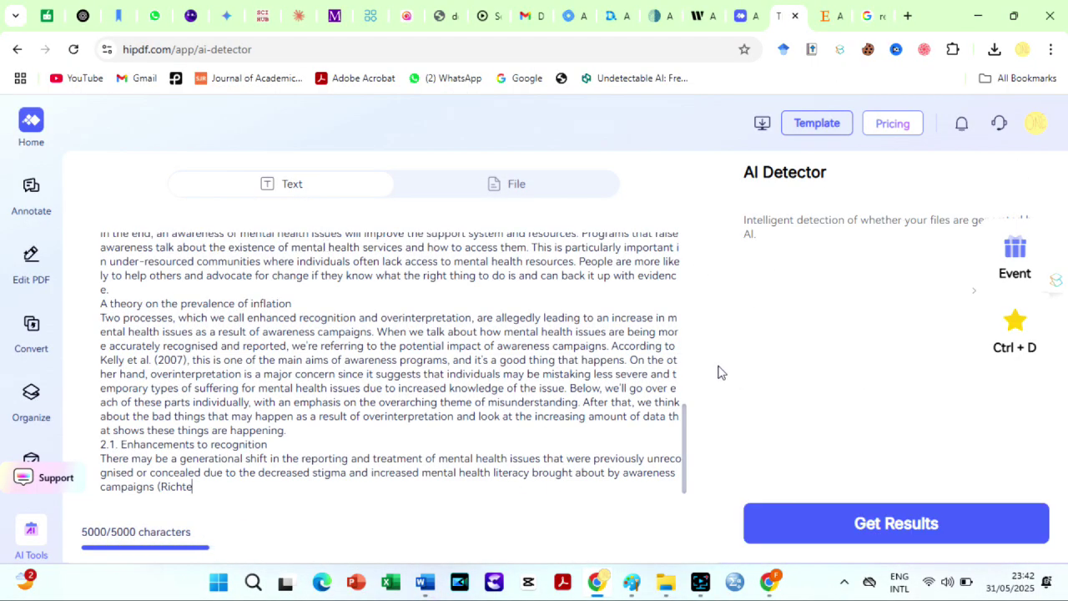
left_click(834, 519)
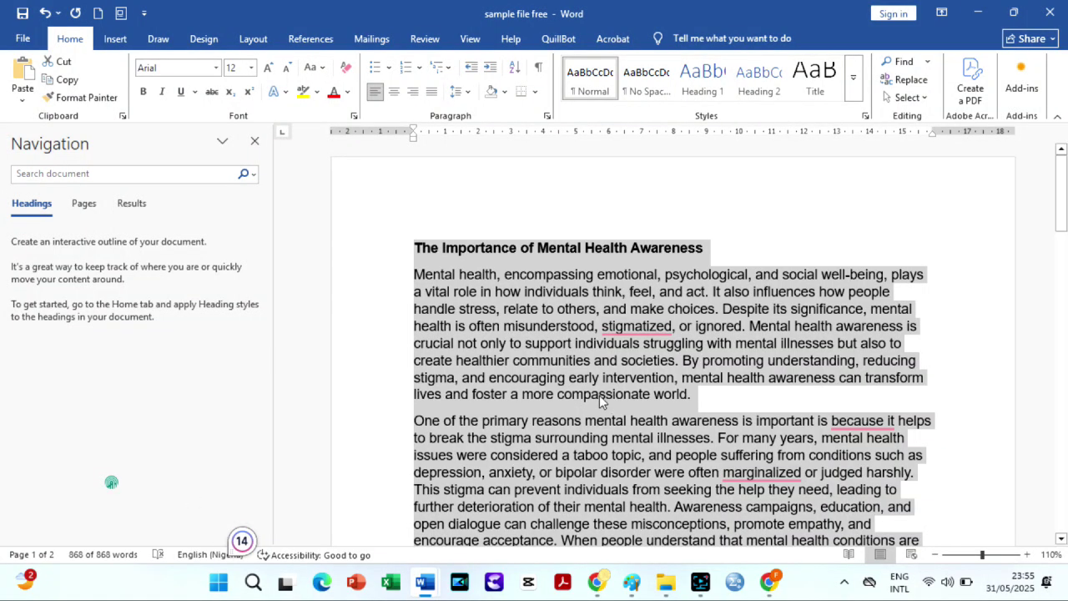
Copy the essay from Word and check it in Writer's detector, which rates it 85% human.
right_click(599, 396)
left_click(641, 194)
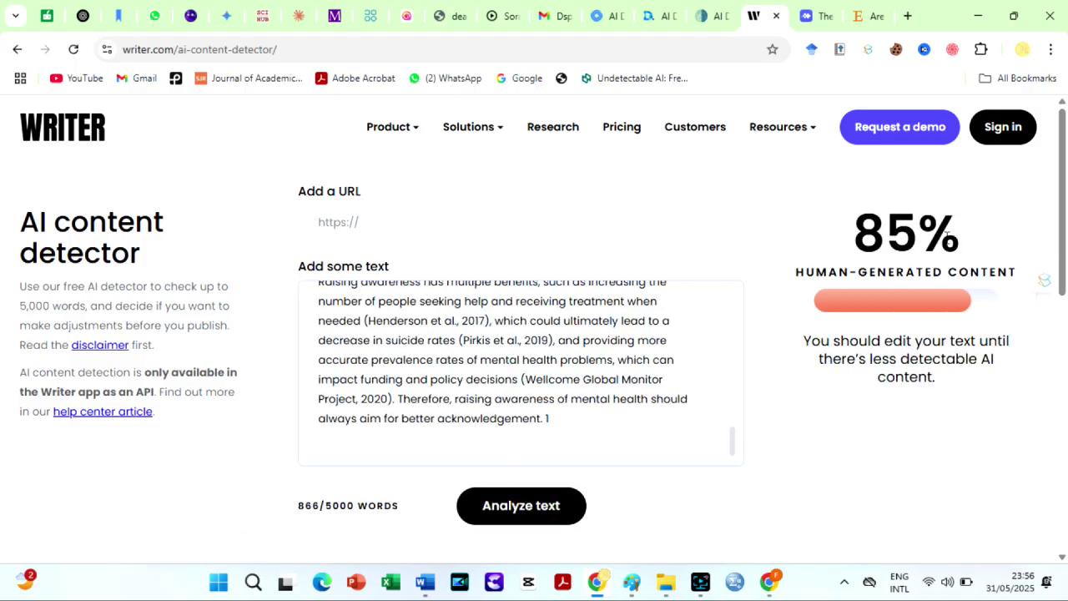
left_click_drag(734, 446, 651, 331)
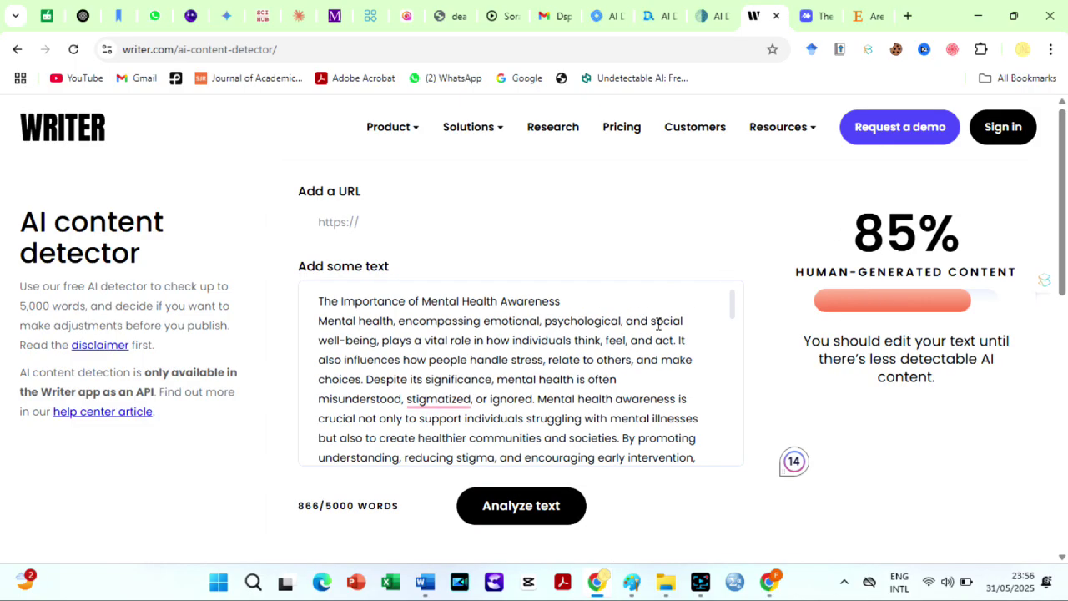